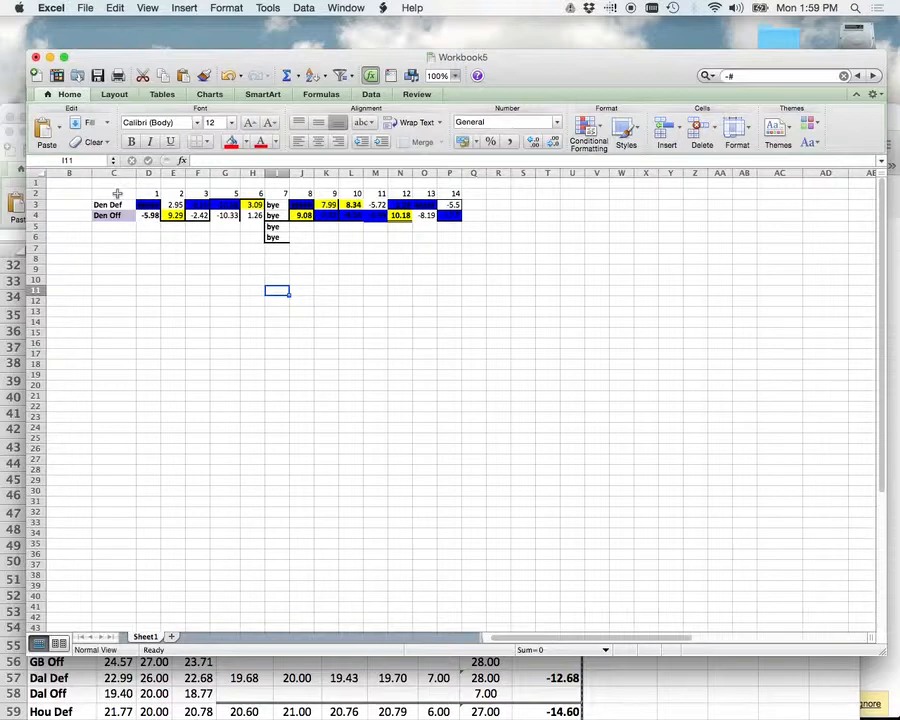
# Insert a Marked Scatter chart from the Den Def and Den Off data in C2:P4.
pyautogui.moveTo(115, 191); pyautogui.dragTo(454, 223)
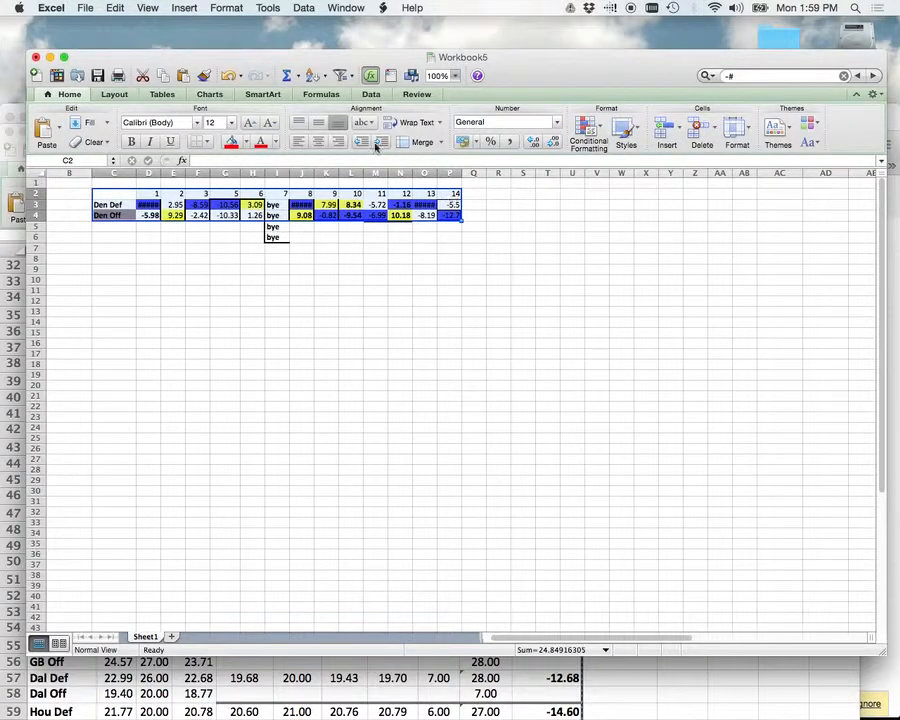
pyautogui.click(210, 94)
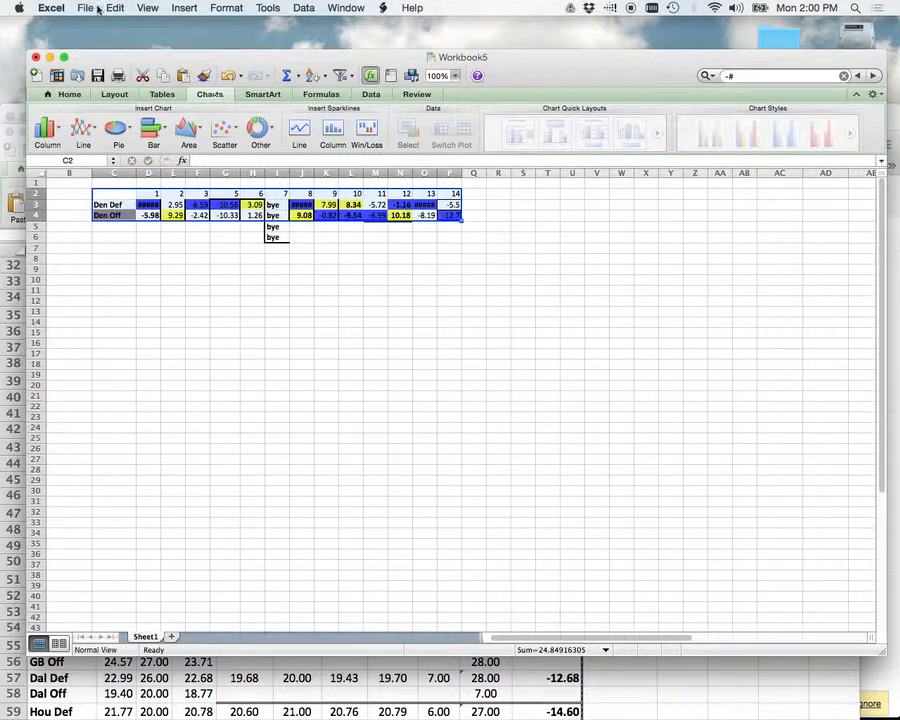
pyautogui.click(236, 133)
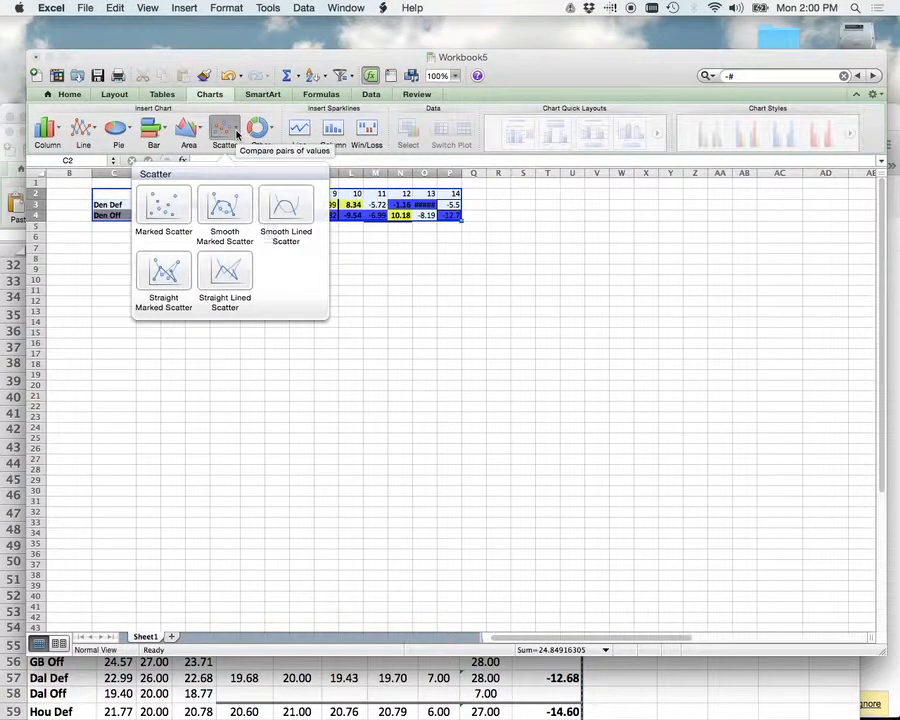
pyautogui.click(168, 210)
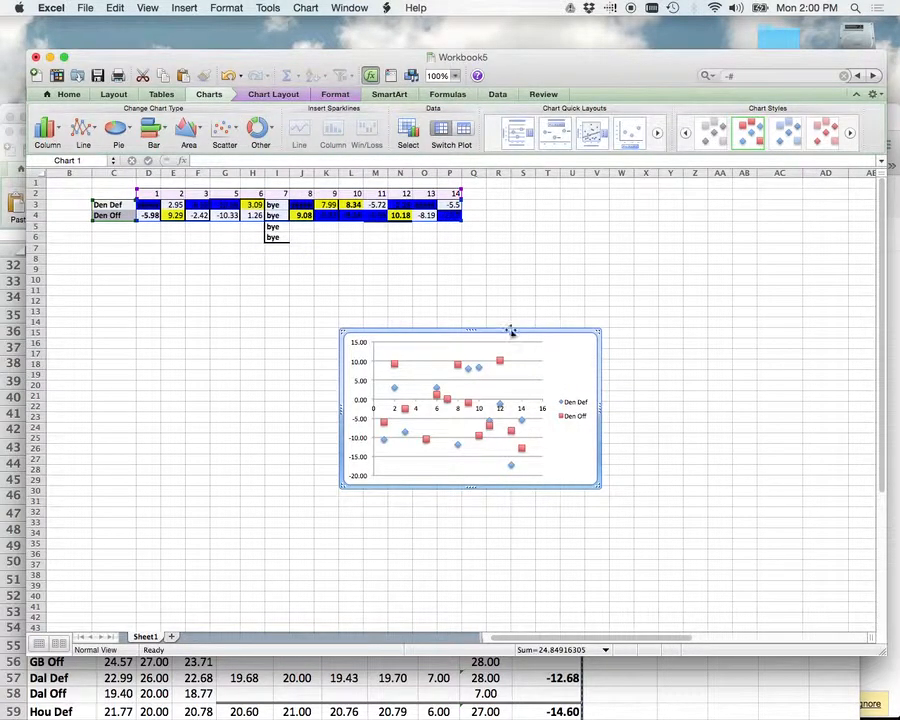
# Move the scatter chart up to around cell E3 and enlarge it to reach about cell AC42.
pyautogui.moveTo(511, 330); pyautogui.dragTo(267, 156)
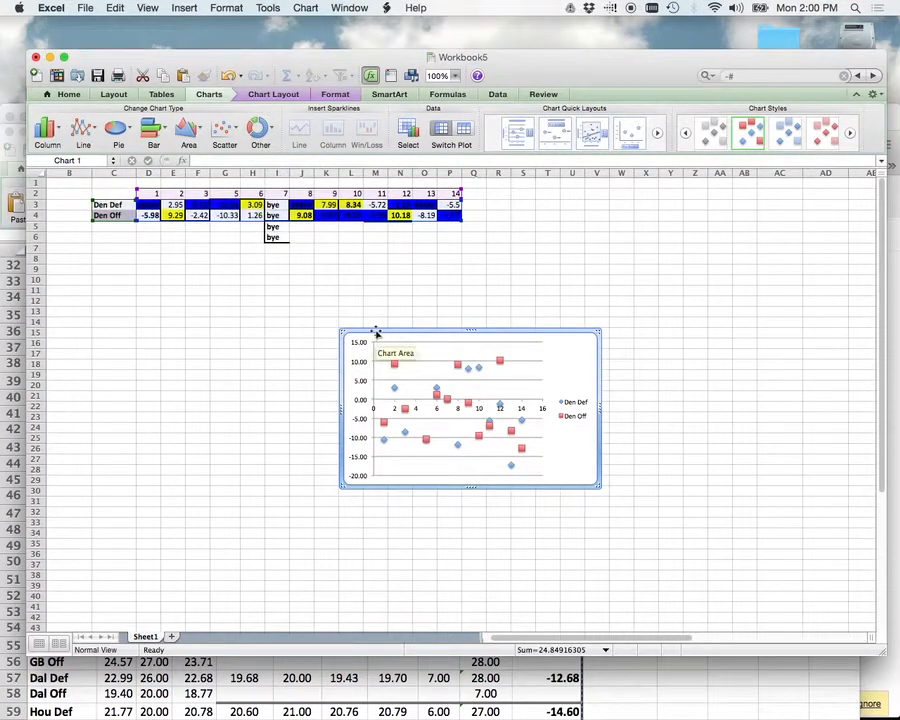
pyautogui.moveTo(376, 331); pyautogui.dragTo(192, 205)
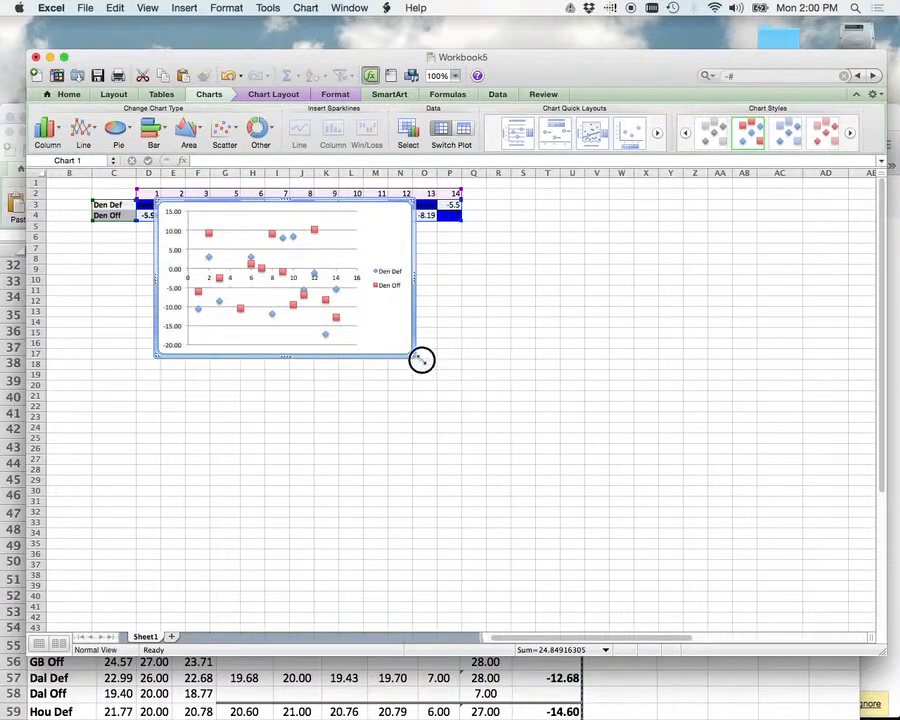
pyautogui.moveTo(421, 360); pyautogui.dragTo(792, 616)
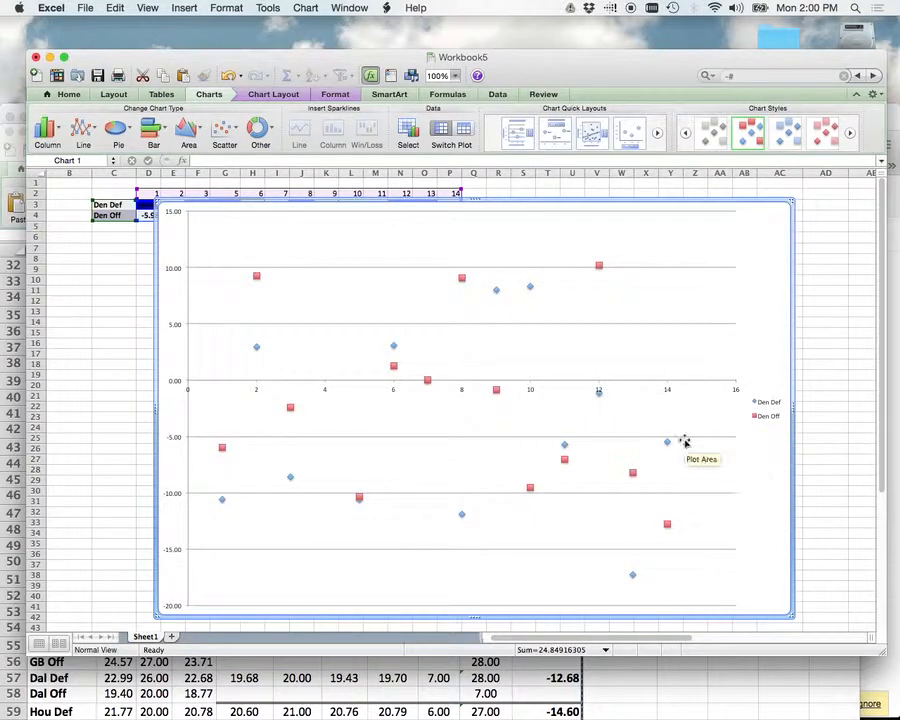
# Add a linear trendline to the Den Def series and reposition its formatting dialog clear of the line.
pyautogui.moveTo(664, 449)
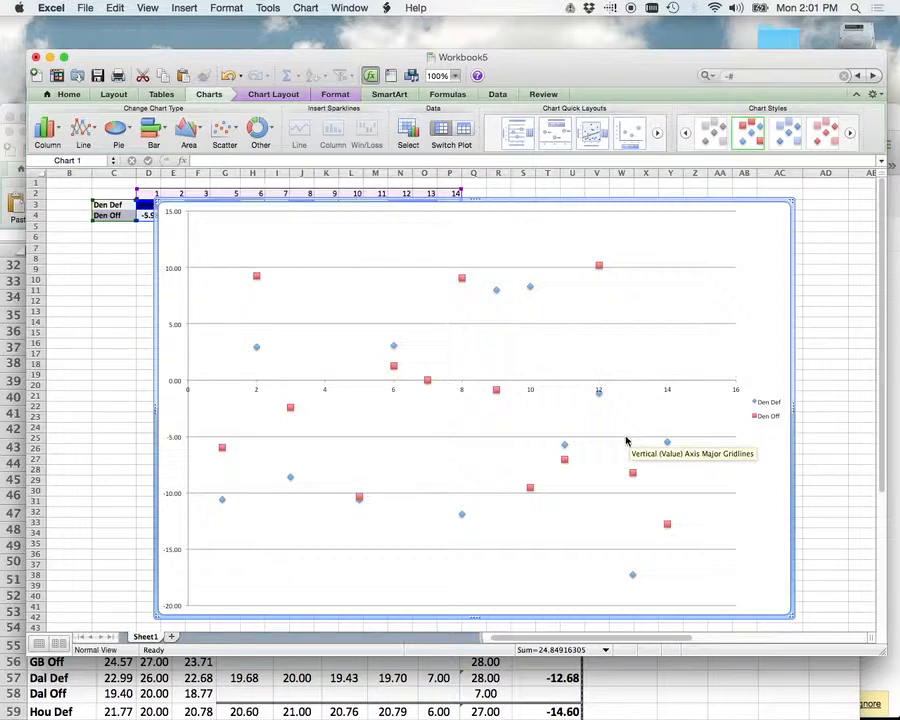
pyautogui.moveTo(567, 450)
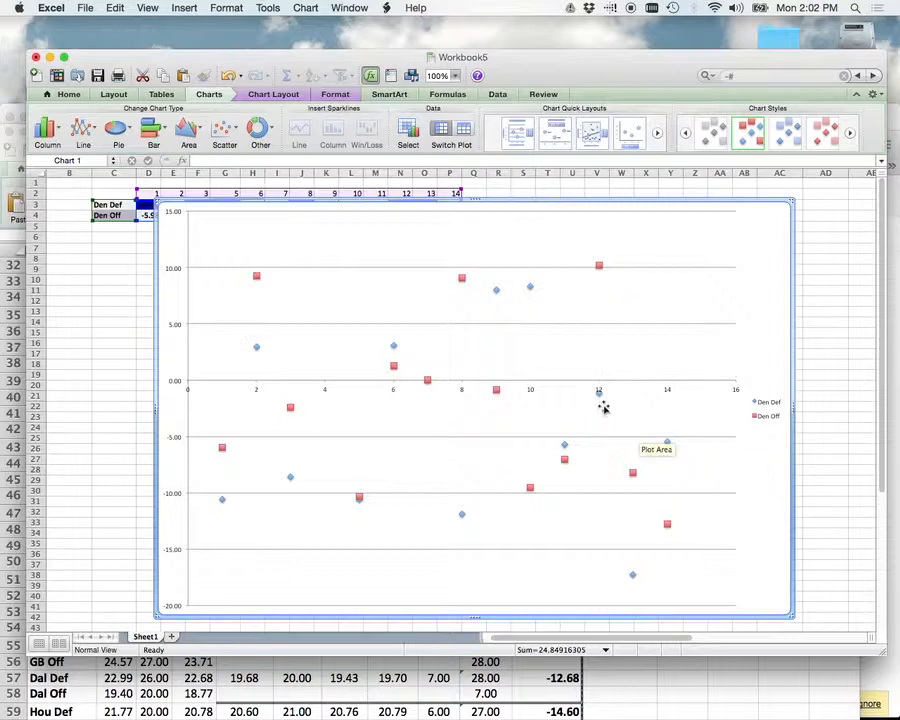
pyautogui.click(462, 517)
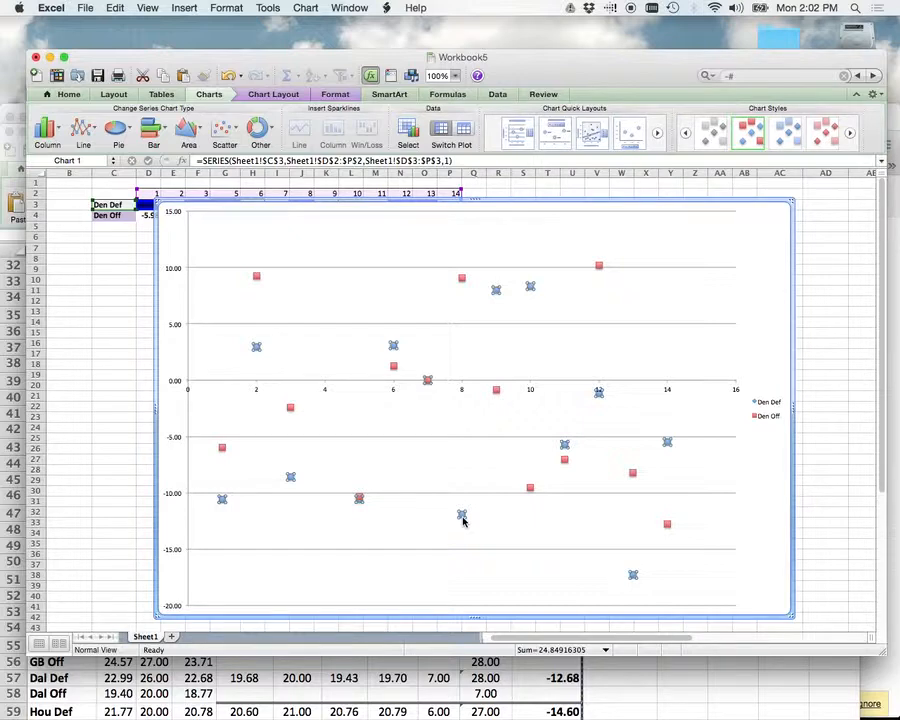
pyautogui.rightClick(463, 520)
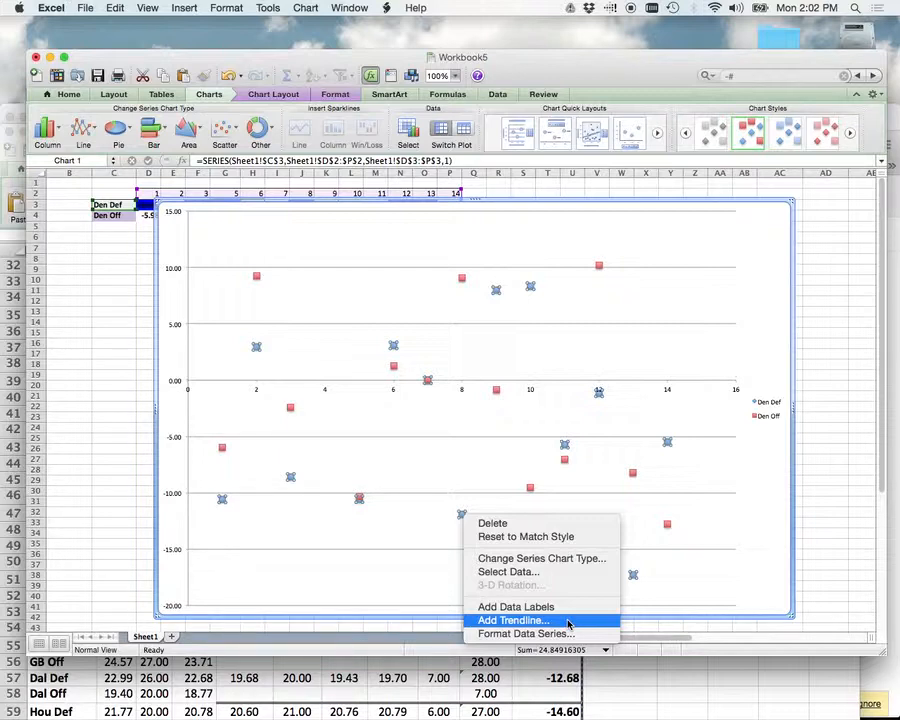
pyautogui.click(513, 620)
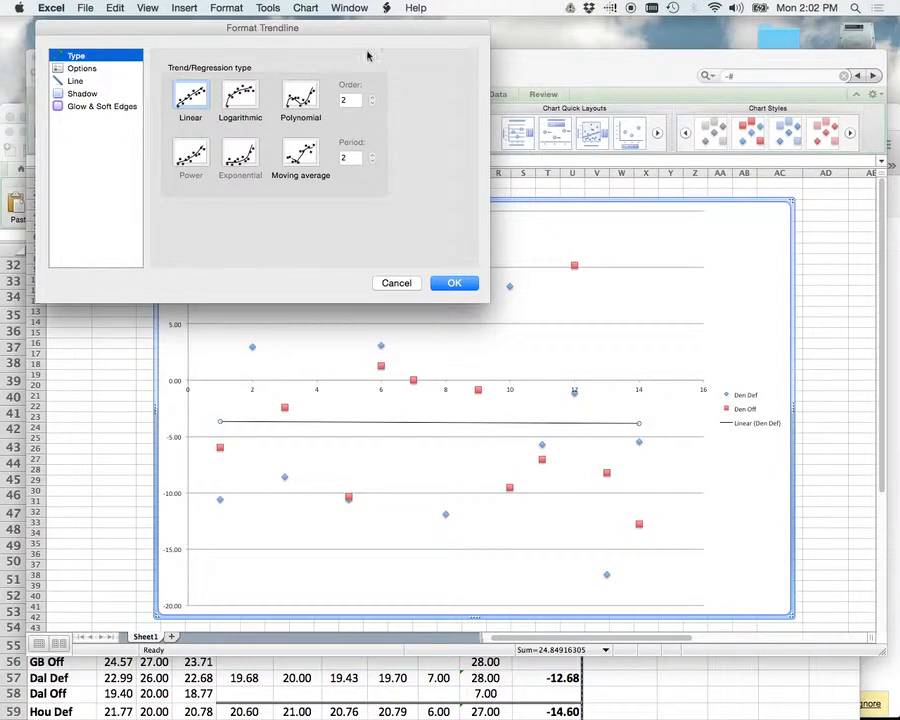
pyautogui.moveTo(359, 29); pyautogui.dragTo(595, 526)
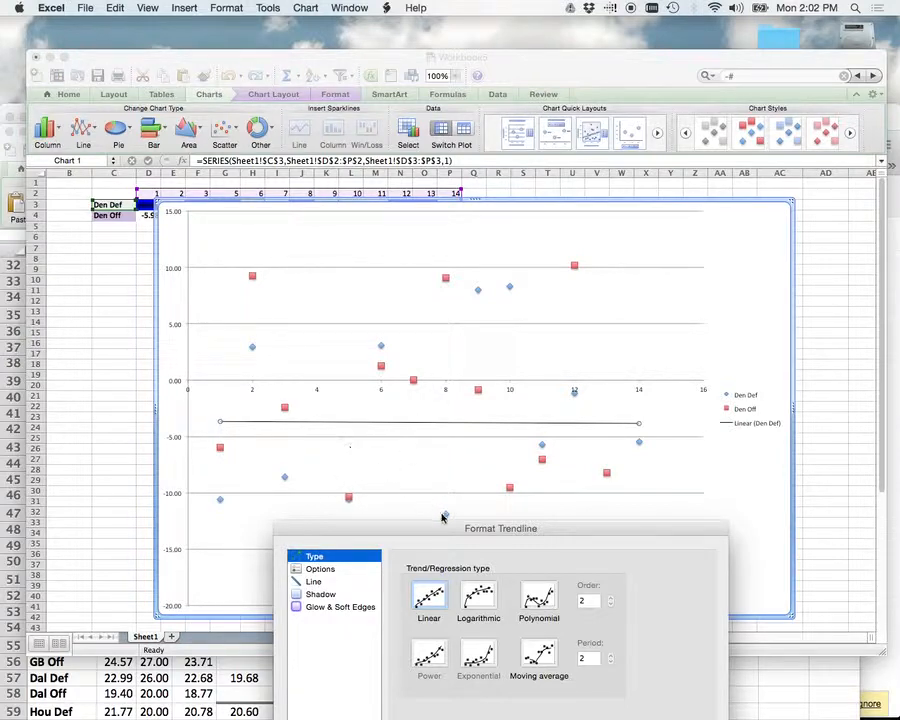
pyautogui.moveTo(440, 524); pyautogui.dragTo(228, 57)
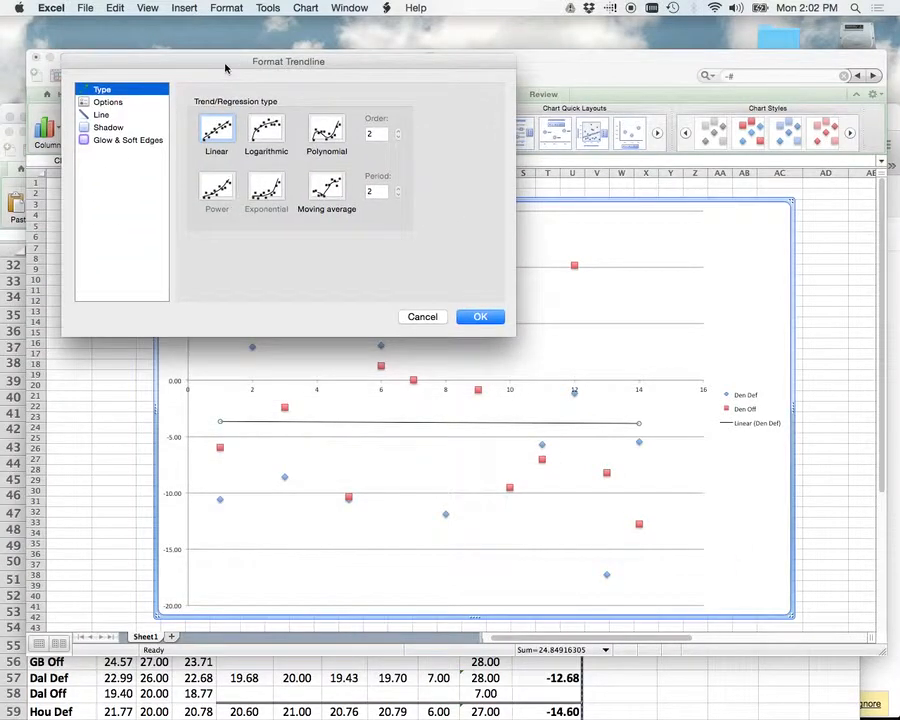
# Set the Den Def trendline's line weight to 3 pt.
pyautogui.click(106, 115)
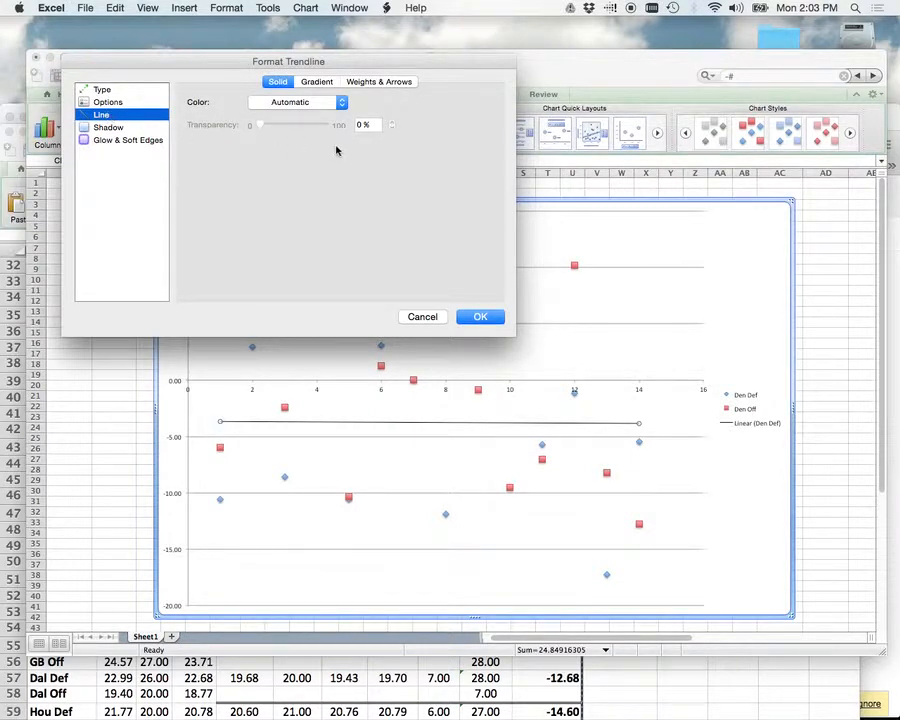
pyautogui.click(322, 81)
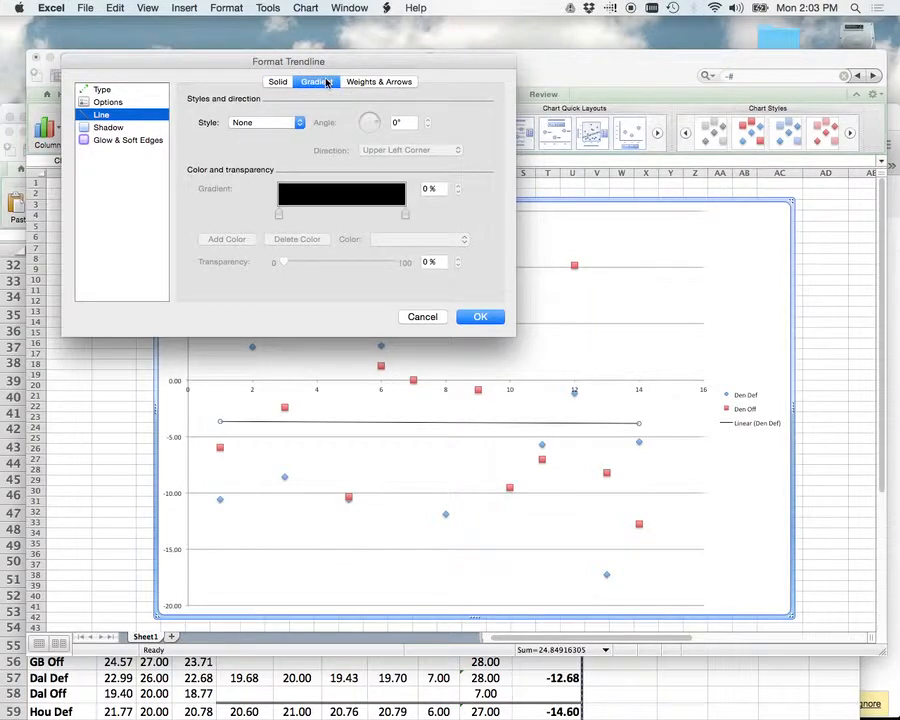
pyautogui.click(398, 83)
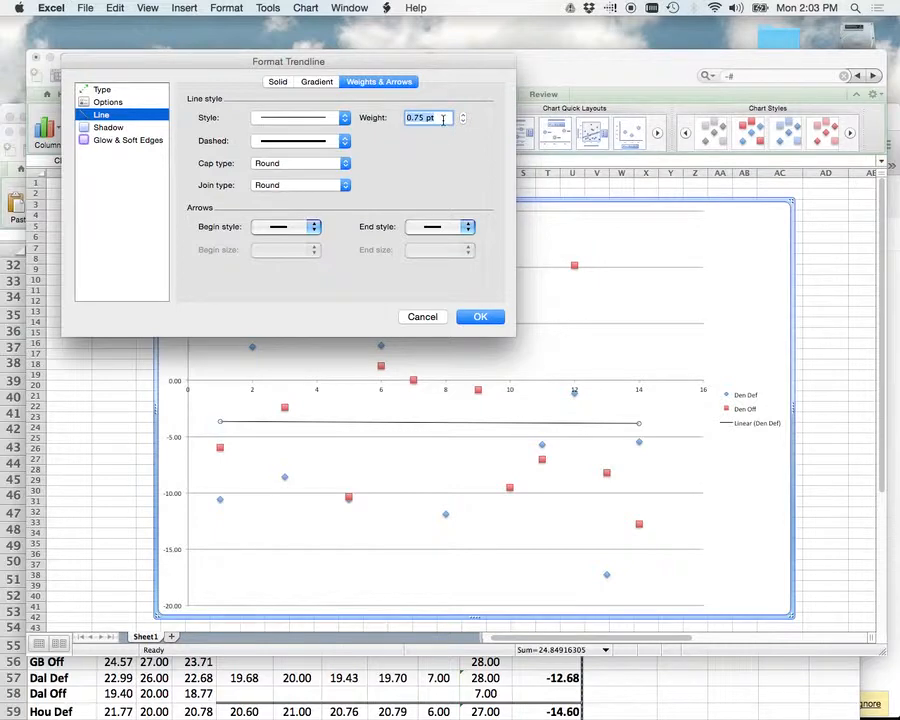
pyautogui.click(320, 82)
pyautogui.click(379, 84)
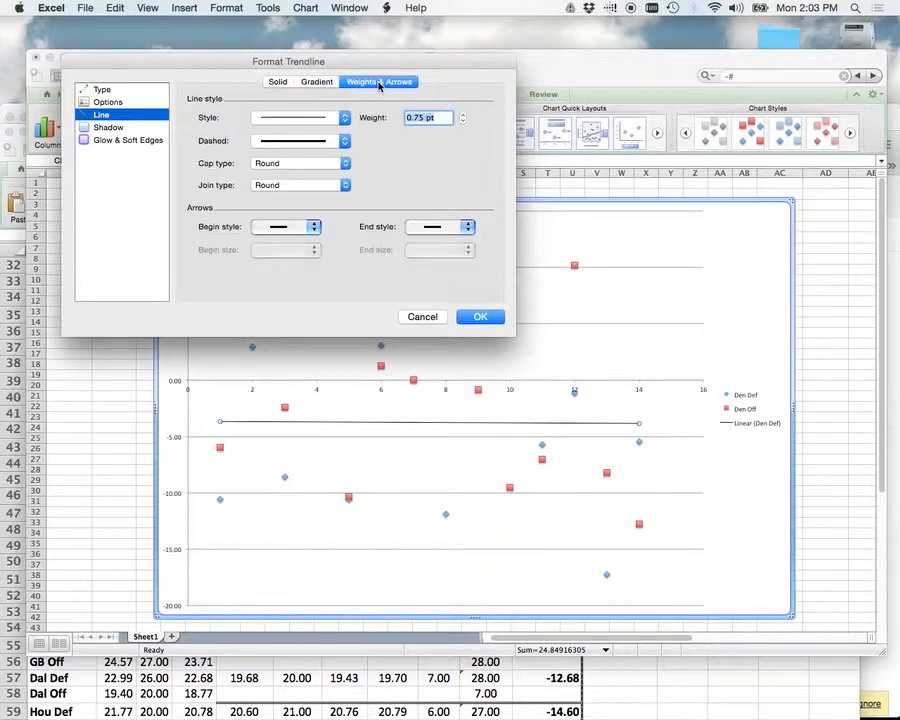
pyautogui.click(344, 141)
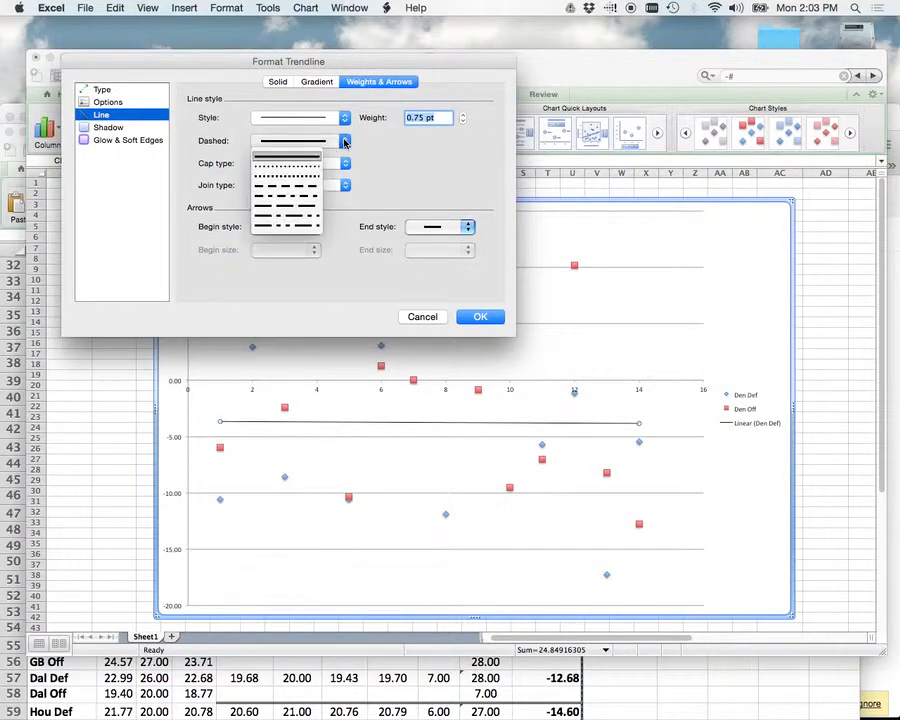
pyautogui.click(408, 163)
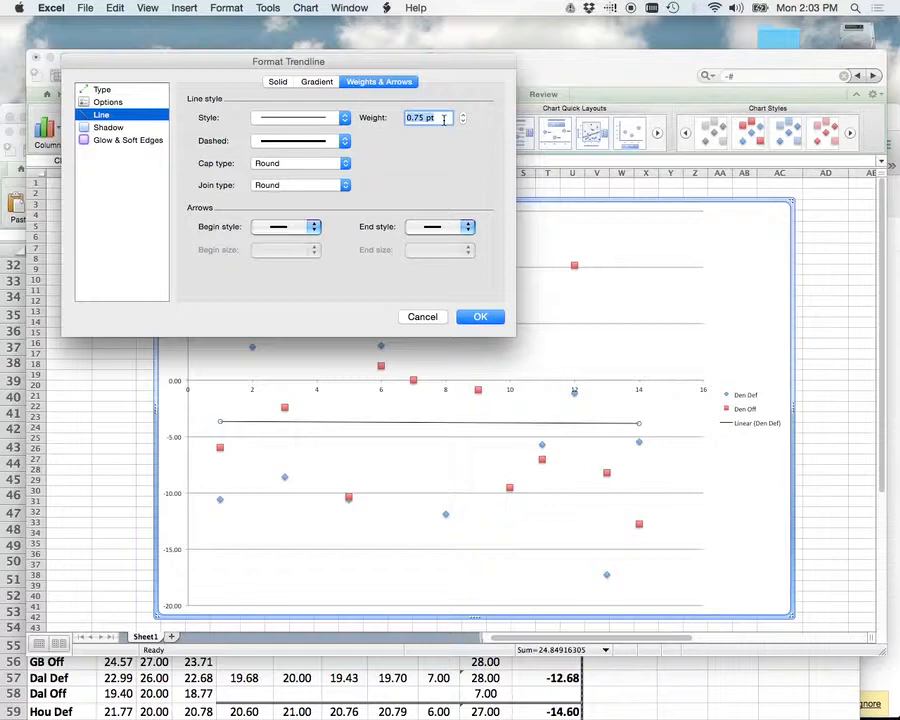
pyautogui.write('3')
pyautogui.click(479, 316)
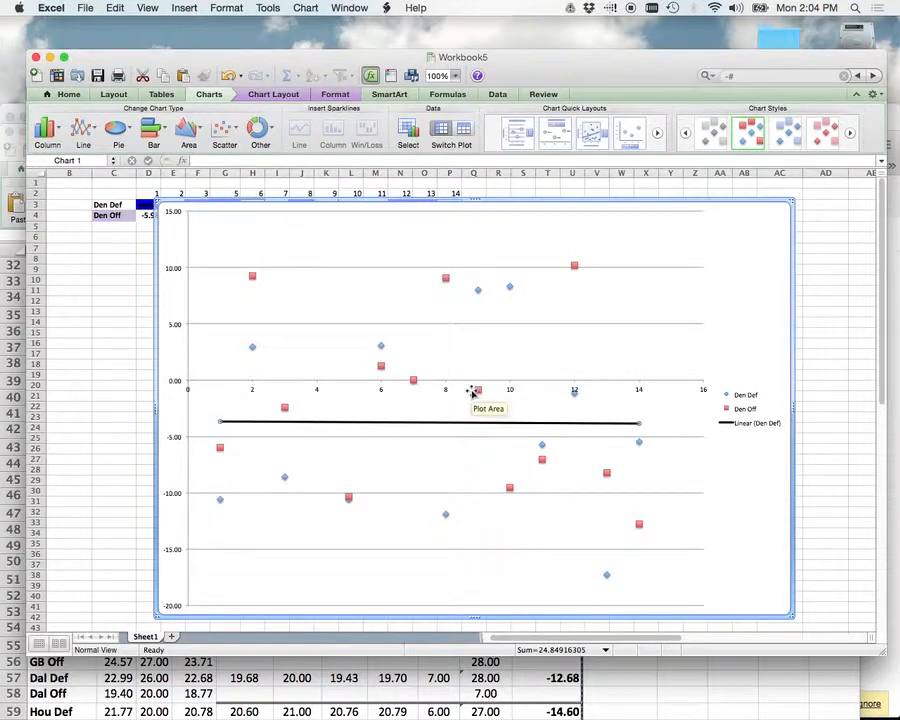
# Add a linear trendline to the Den Off series with a line weight of 3 pt.
pyautogui.click(414, 383)
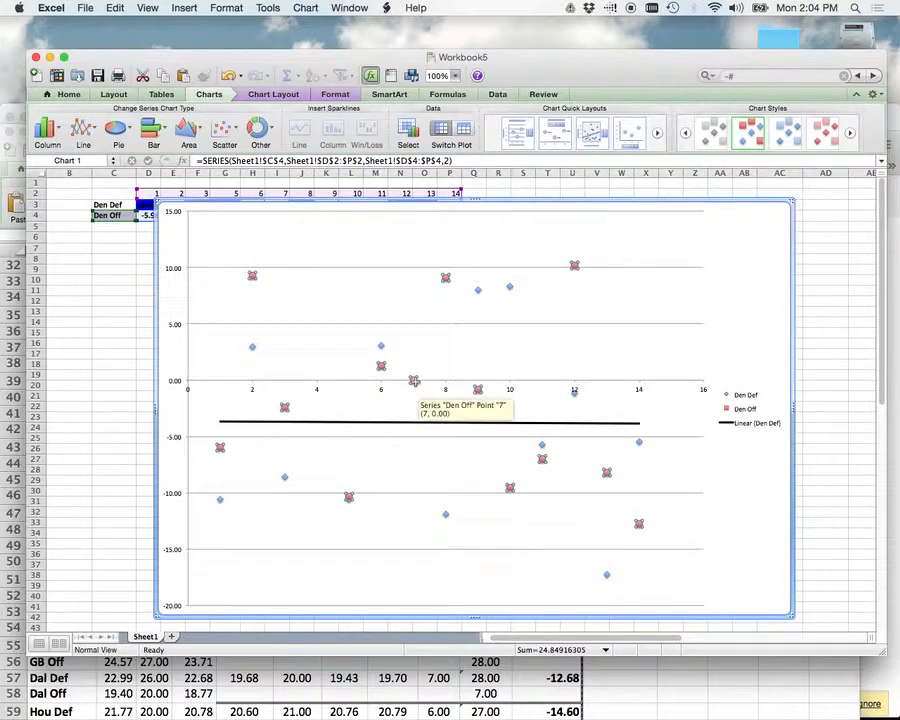
pyautogui.rightClick(414, 385)
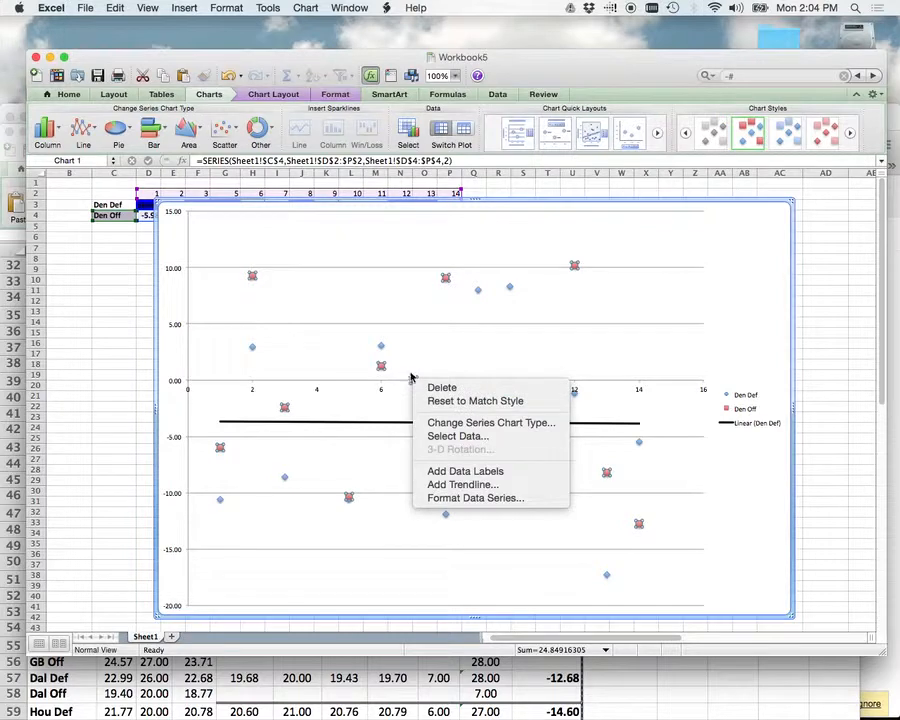
pyautogui.click(491, 486)
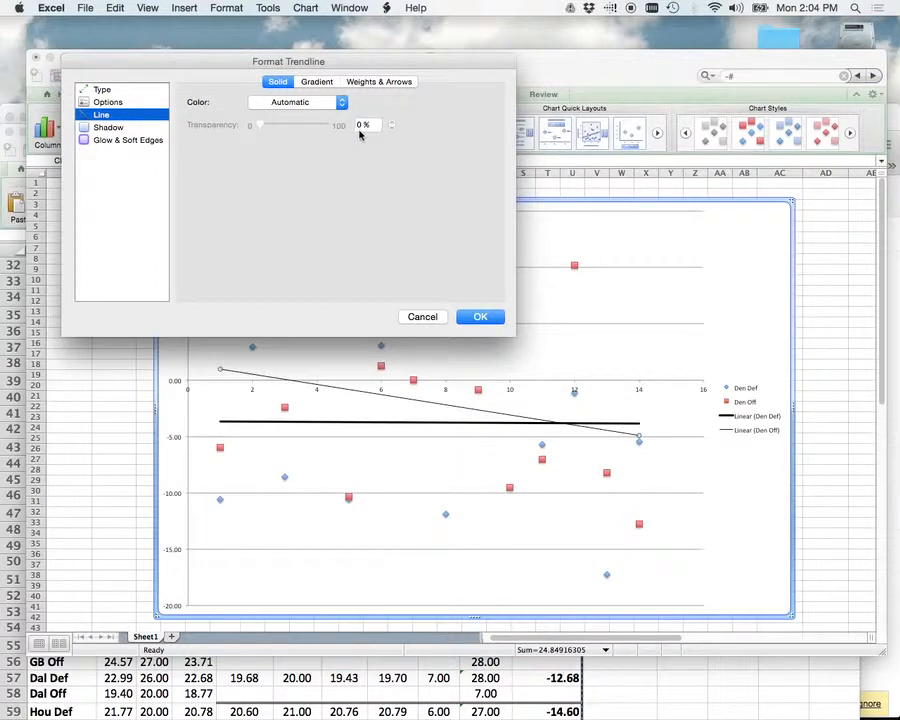
pyautogui.click(380, 82)
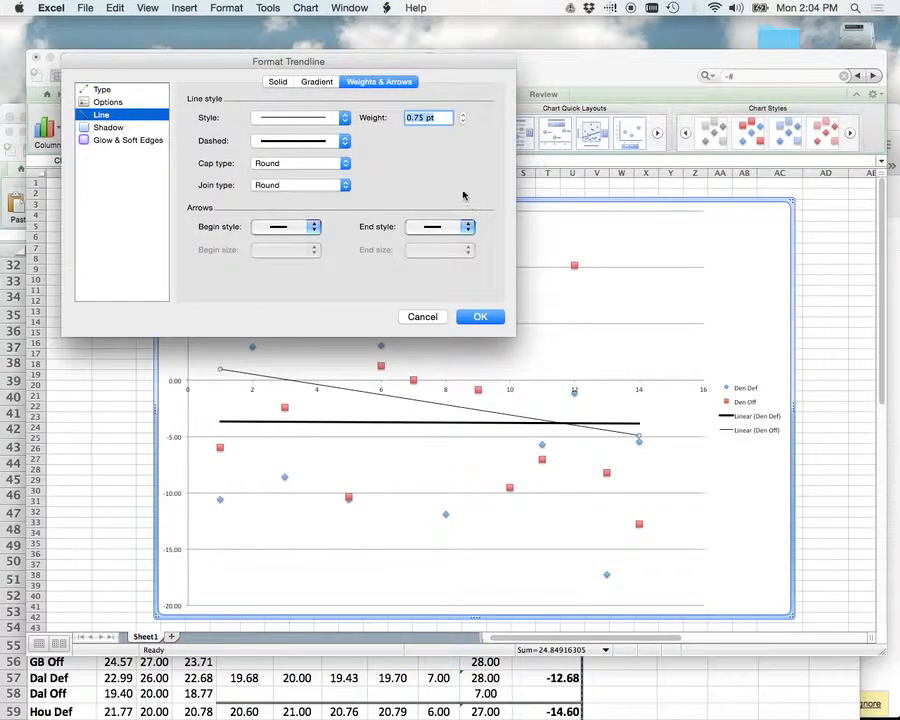
pyautogui.write('3')
pyautogui.click(480, 317)
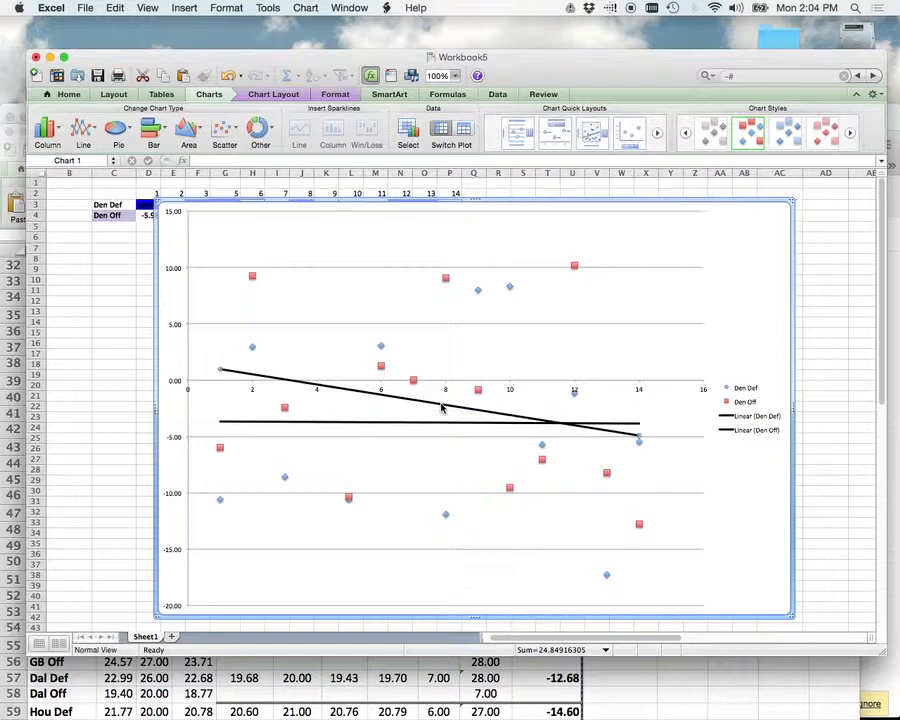
# Color the Den Off trendline dark orange from the theme colors.
pyautogui.doubleClick(441, 406)
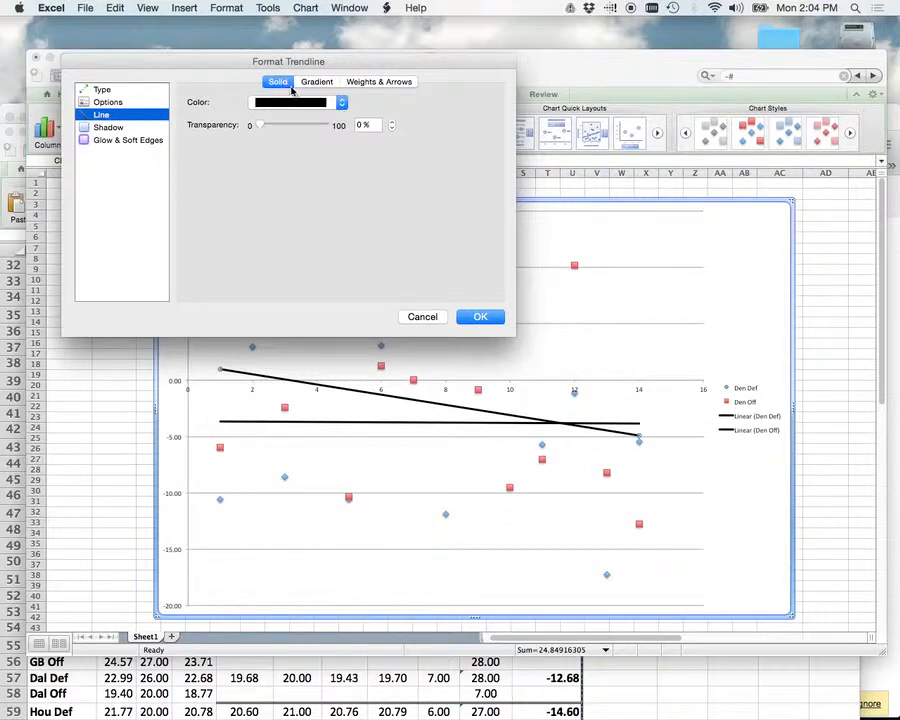
pyautogui.click(341, 103)
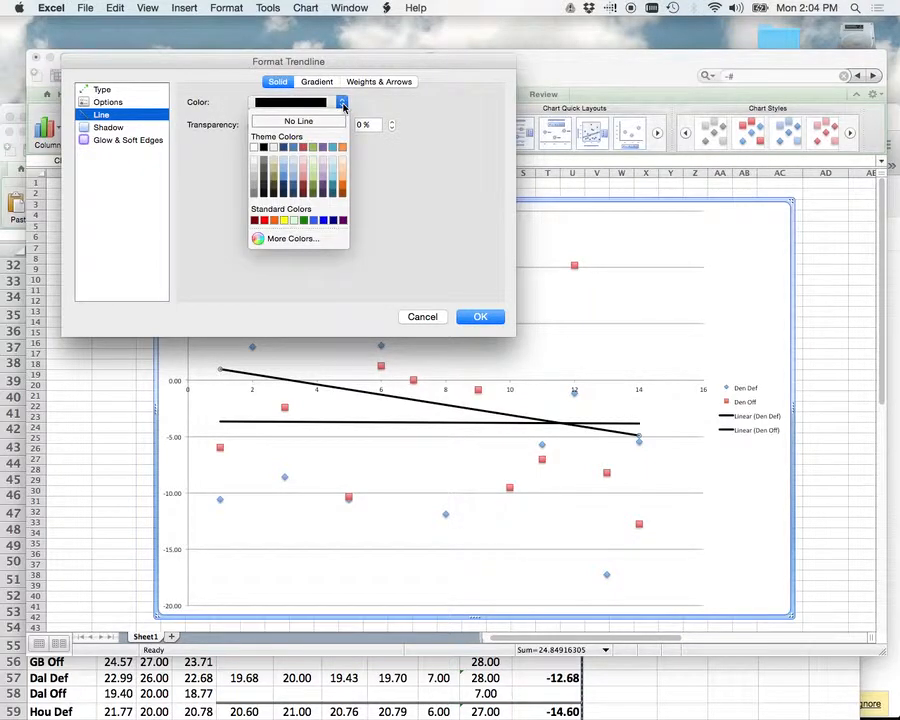
pyautogui.click(343, 188)
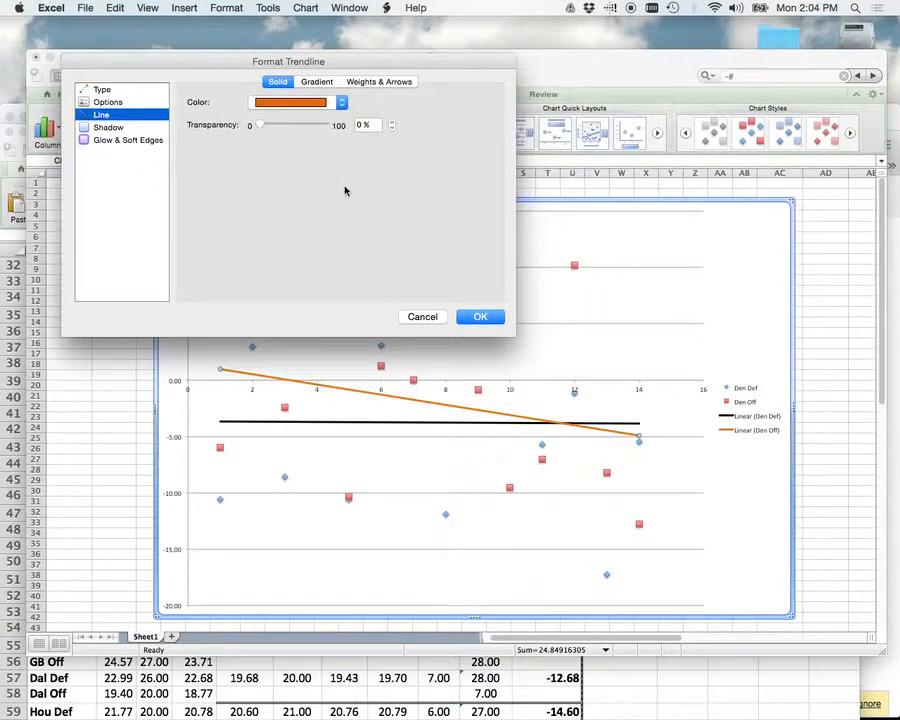
pyautogui.click(476, 317)
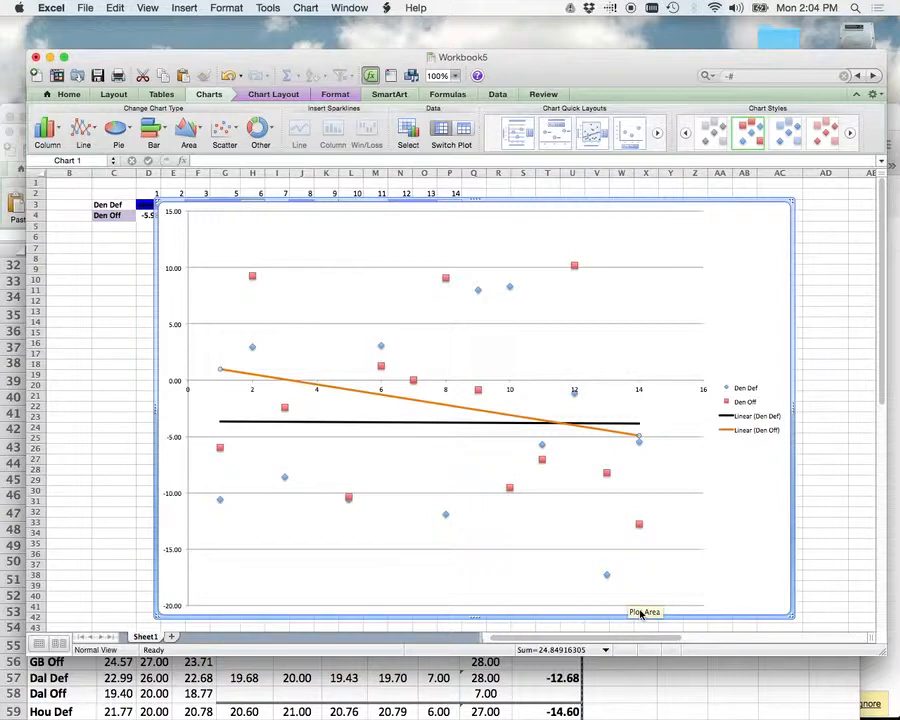
# Try a logarithmic fit for the Den Def trendline and settle on a polynomial of order 2.
pyautogui.click(444, 425)
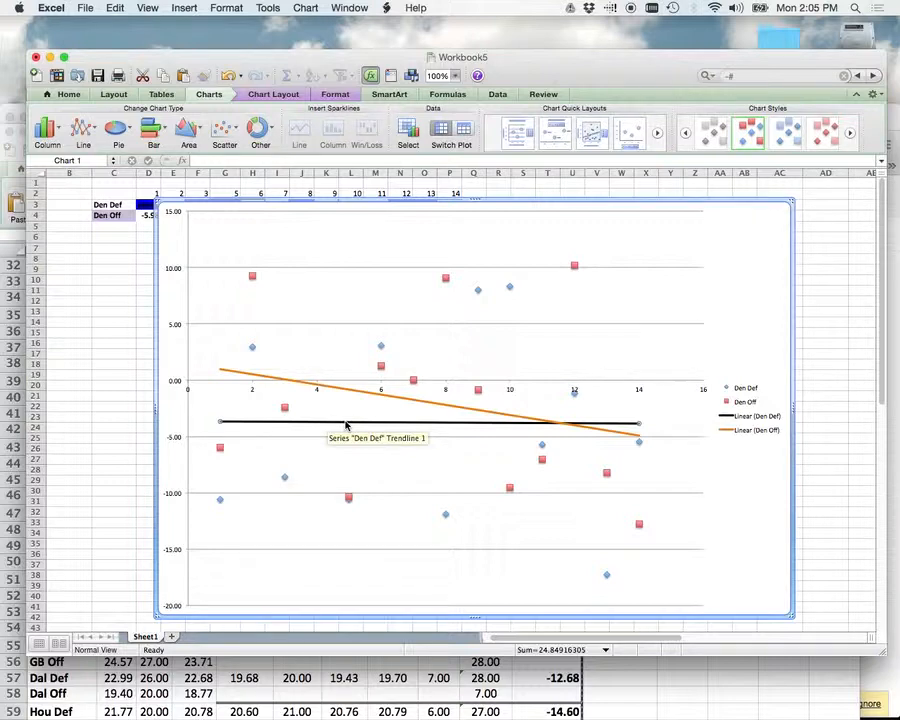
pyautogui.click(476, 427)
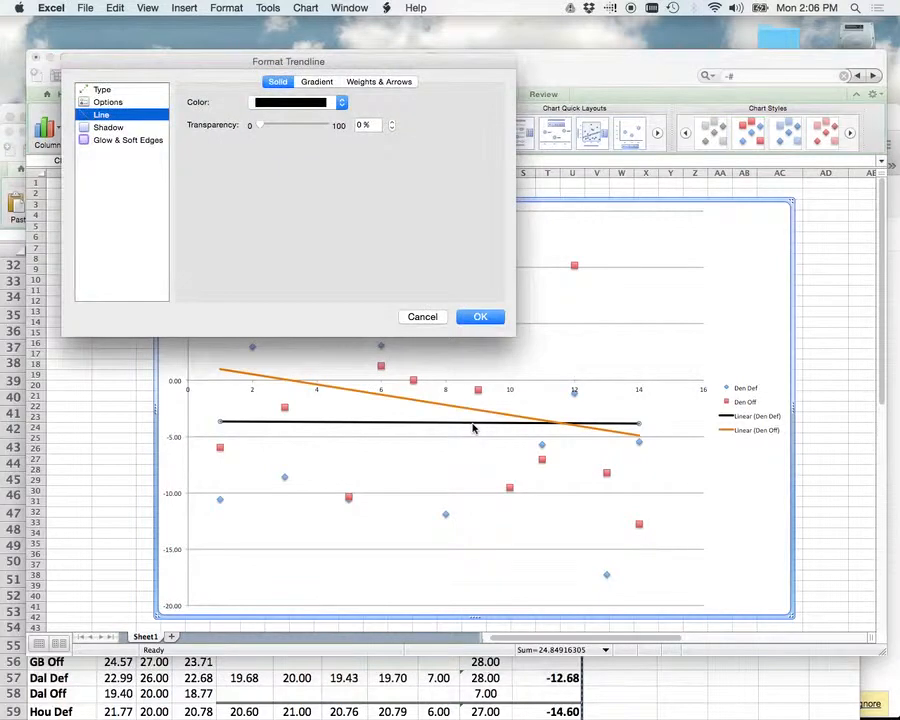
pyautogui.moveTo(238, 64); pyautogui.dragTo(211, 9)
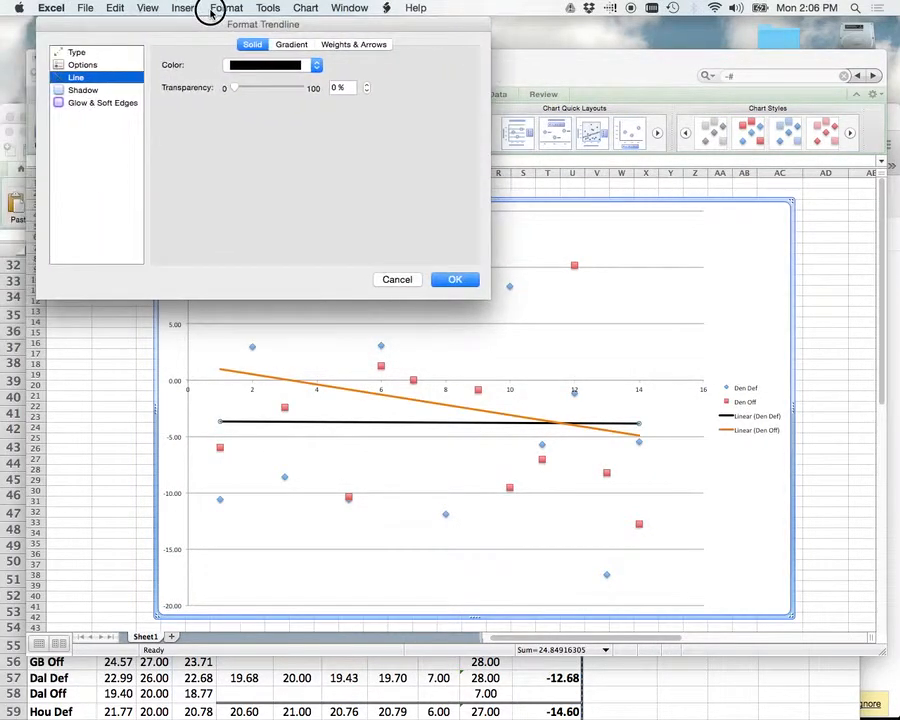
pyautogui.click(78, 53)
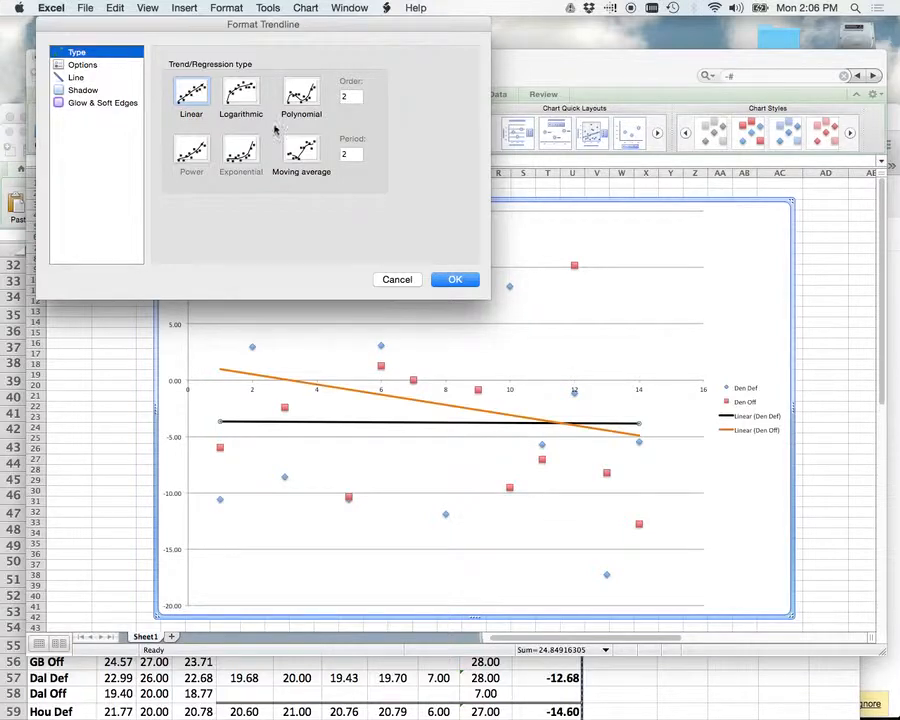
pyautogui.click(243, 95)
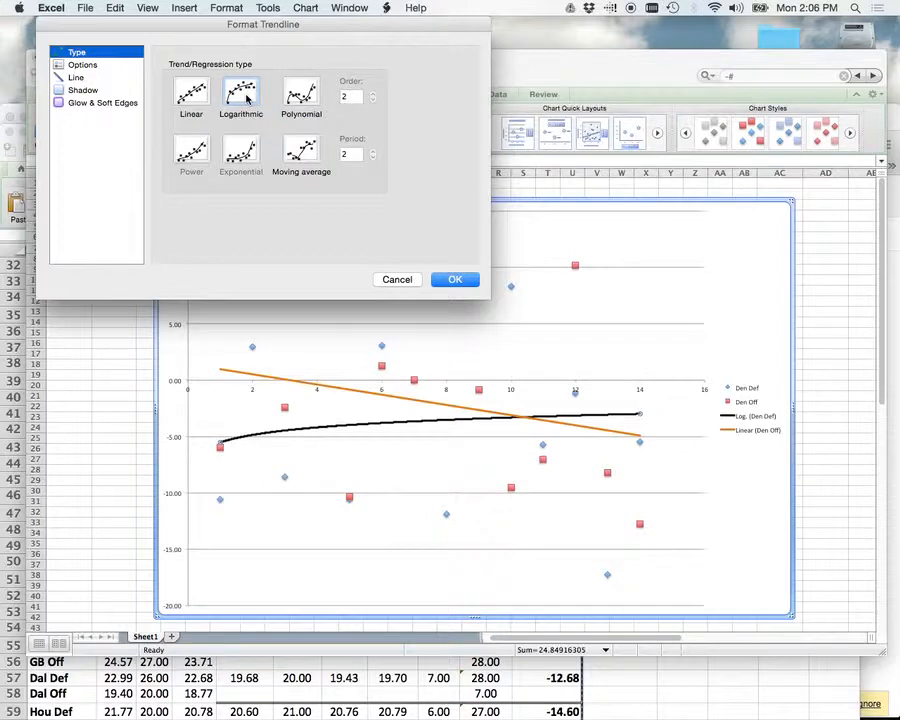
pyautogui.click(303, 98)
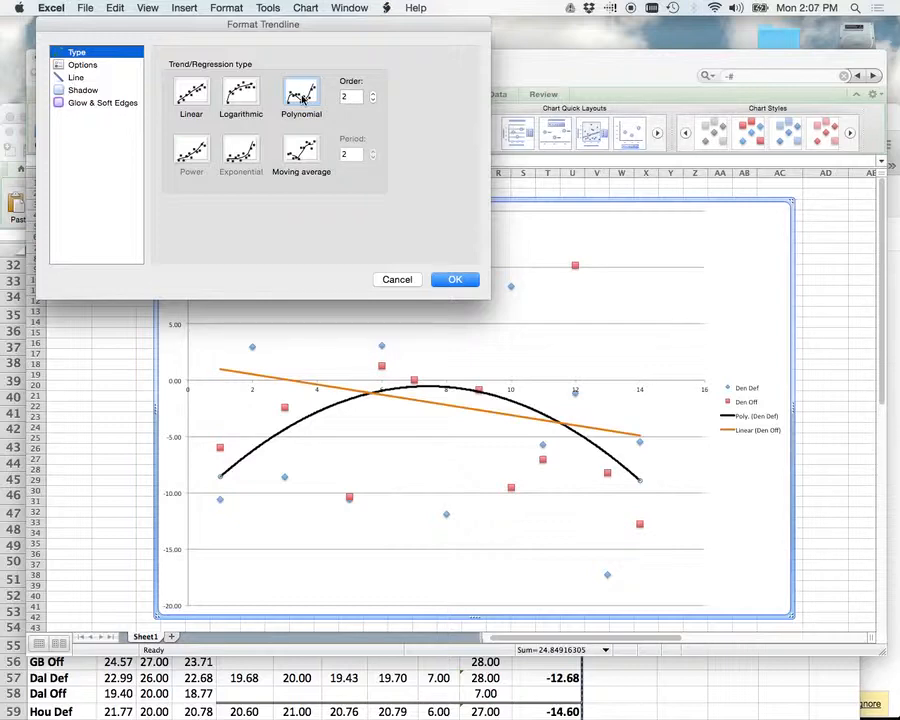
pyautogui.click(456, 280)
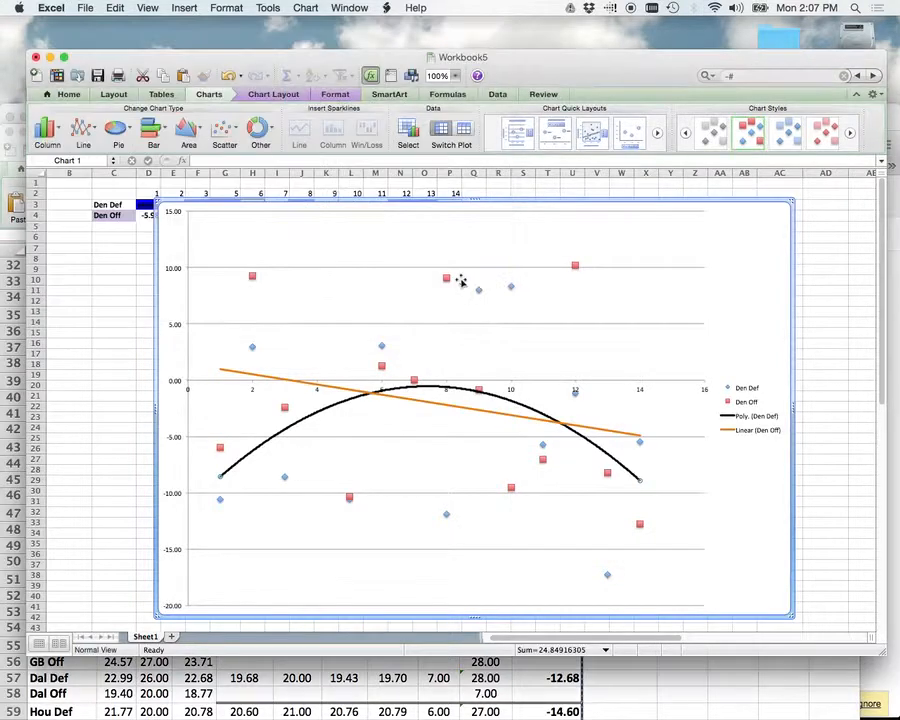
# Change the Den Off trendline to a polynomial fit of order 2.
pyautogui.doubleClick(481, 413)
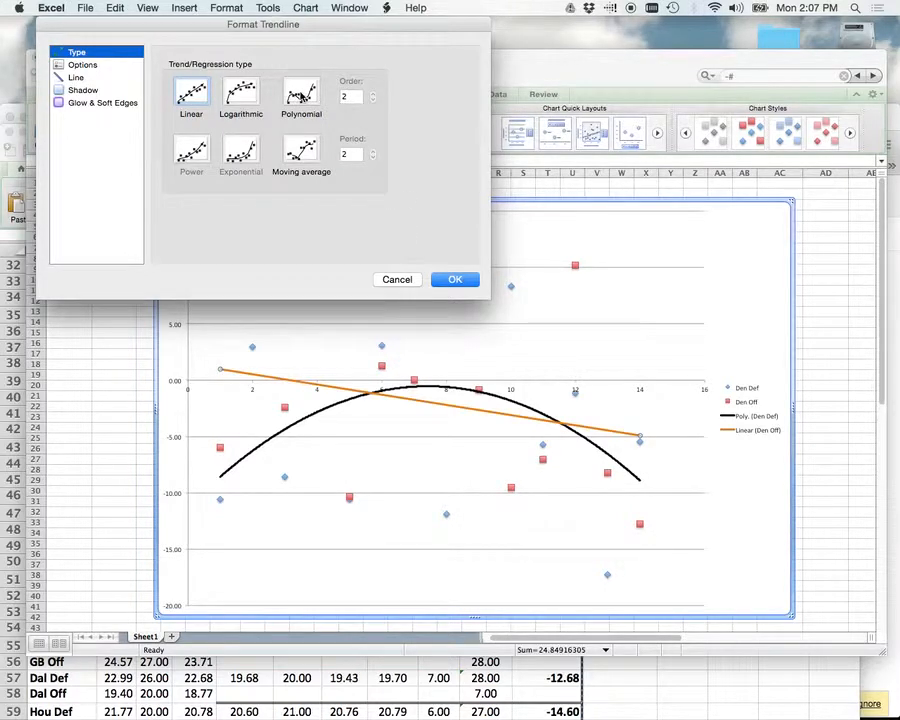
pyautogui.click(300, 96)
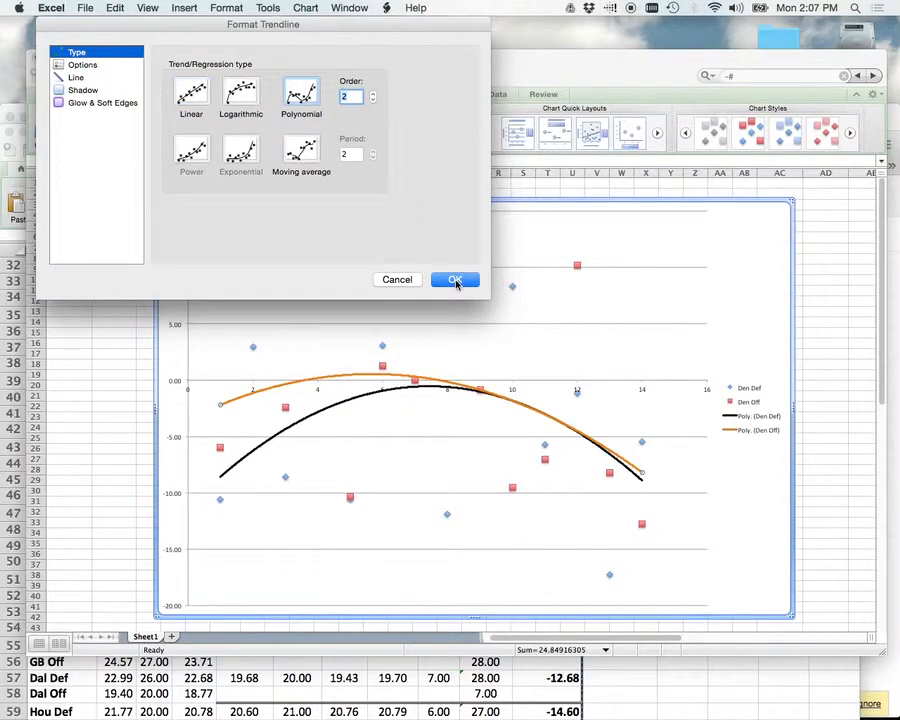
pyautogui.click(456, 280)
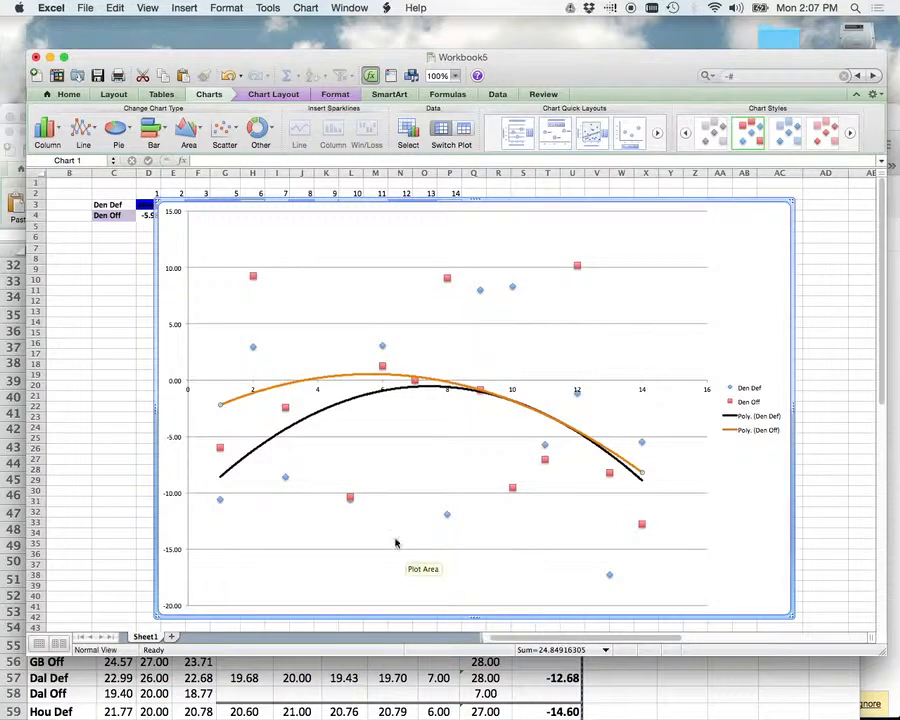